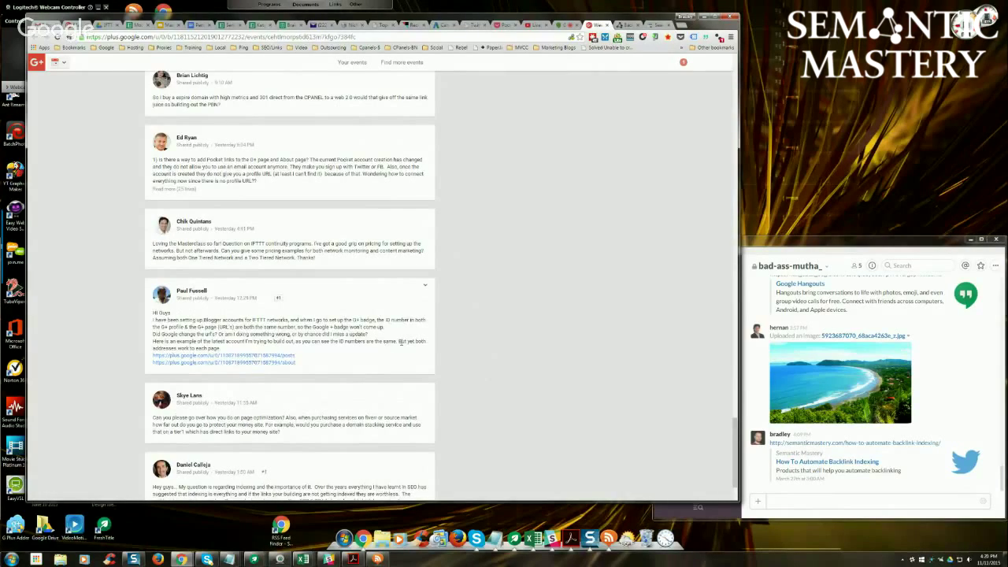
- Highlight the two matching profile links in the question, then open the first one in a new tab
left_click_drag(299, 362, 153, 355)
left_click(177, 348)
left_click_drag(297, 365, 173, 356)
left_click(182, 353)
right_click(205, 355)
left_click(220, 360)
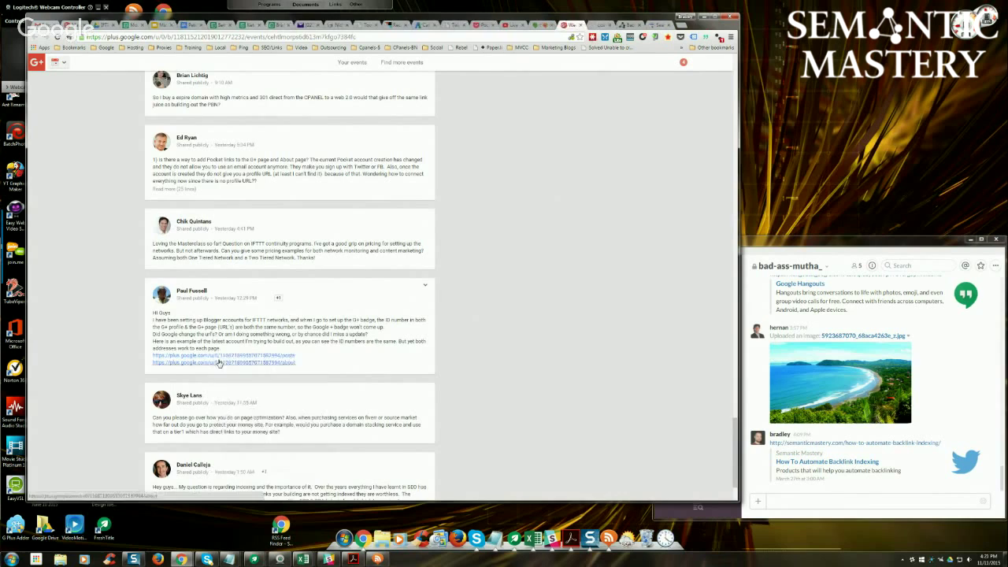
- Switch to the newly opened profile and read through its About section
left_click(589, 24)
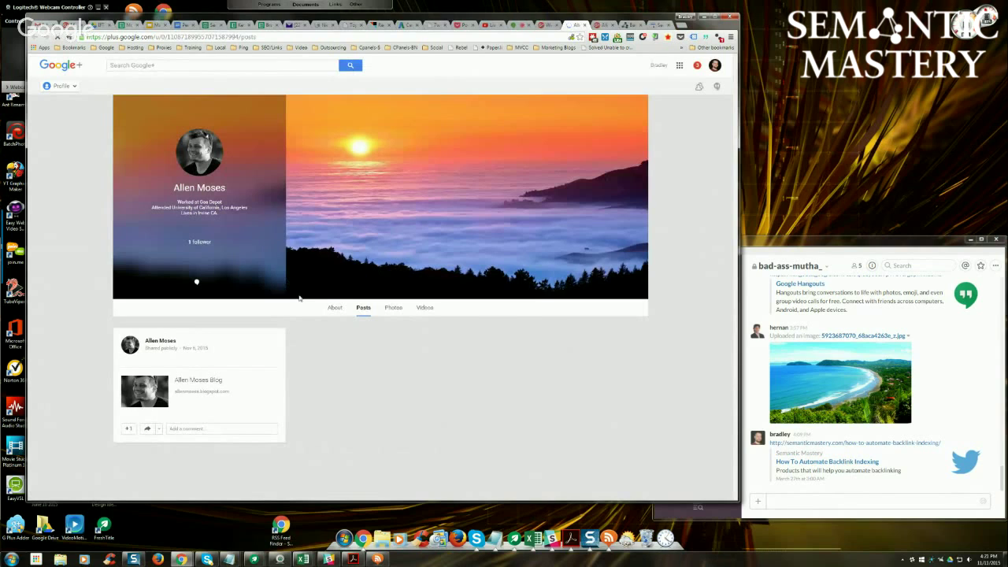
left_click(334, 308)
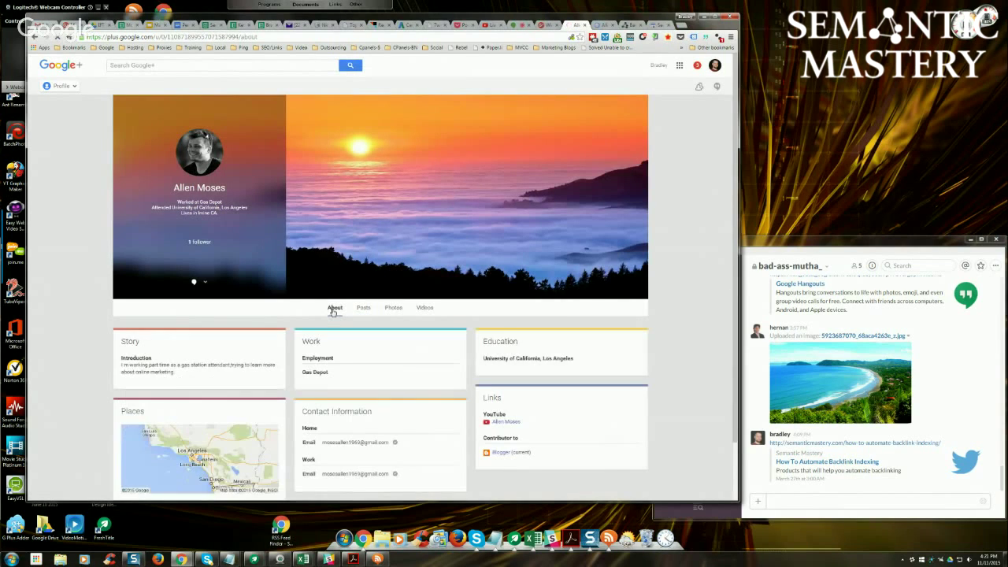
scroll(332, 311, "down", 1)
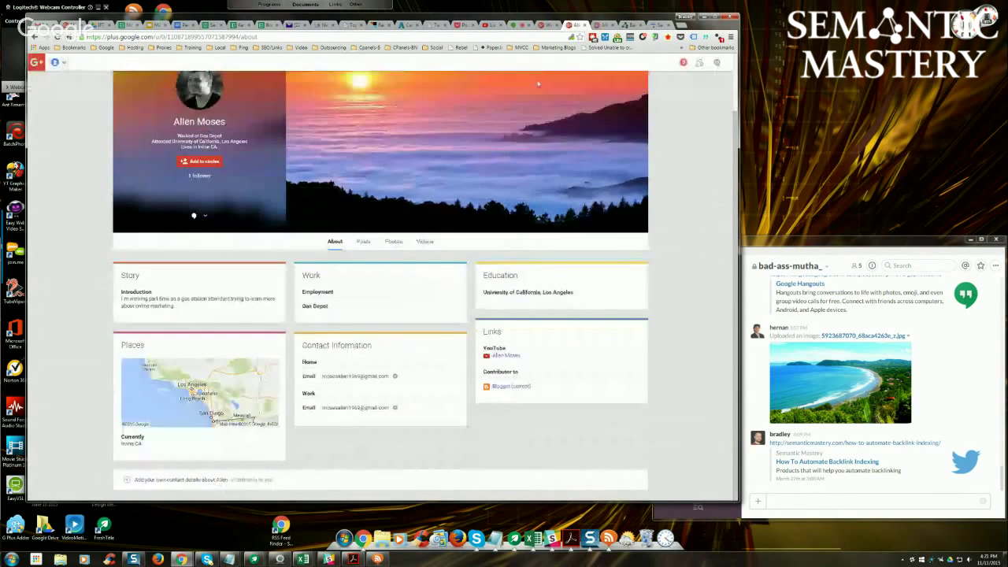
scroll(346, 307, "up", 1)
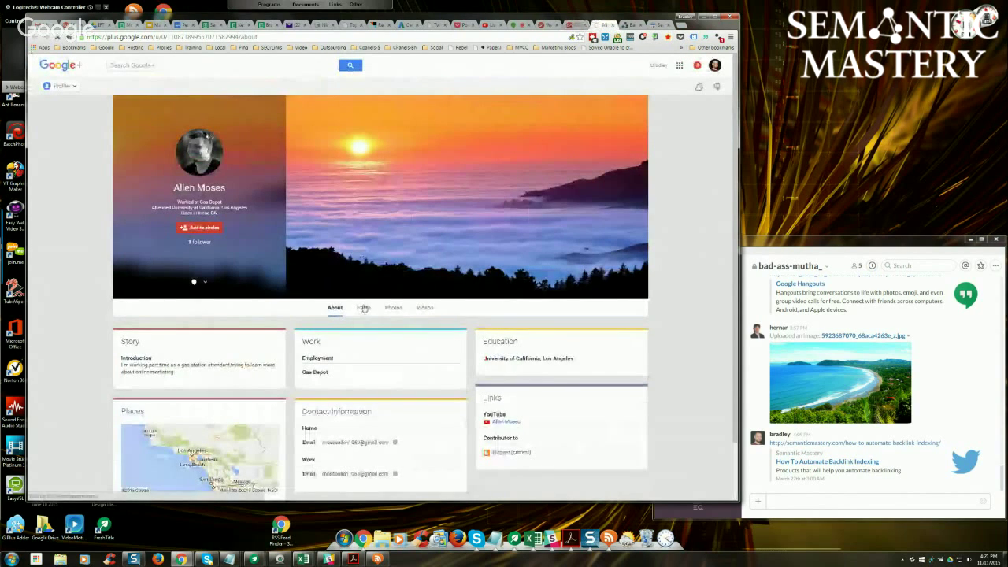
scroll(398, 195, "down", 1)
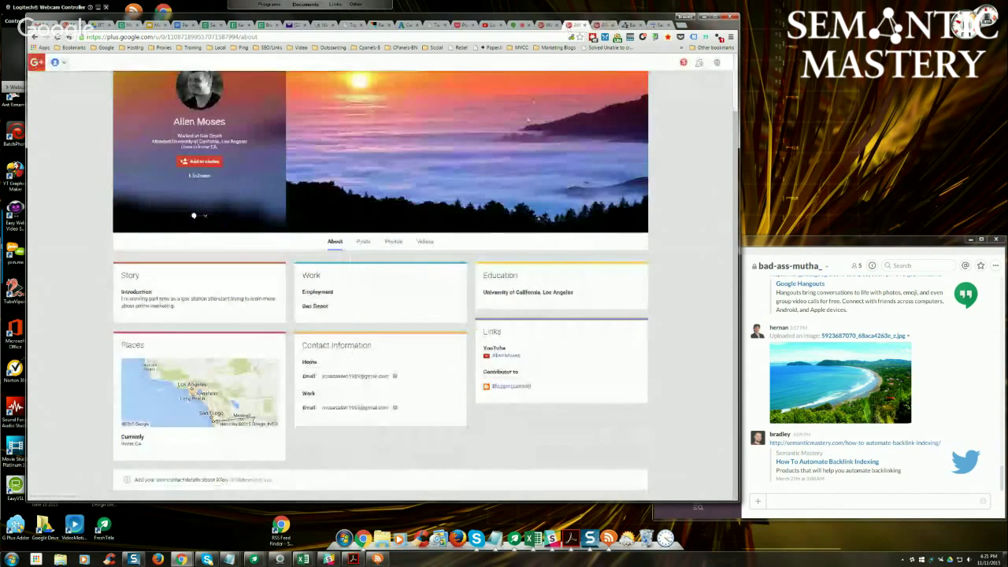
- On the other profile tab, view Posts and the empty Photos page, then highlight the numeric ID in the URL
left_click(598, 25)
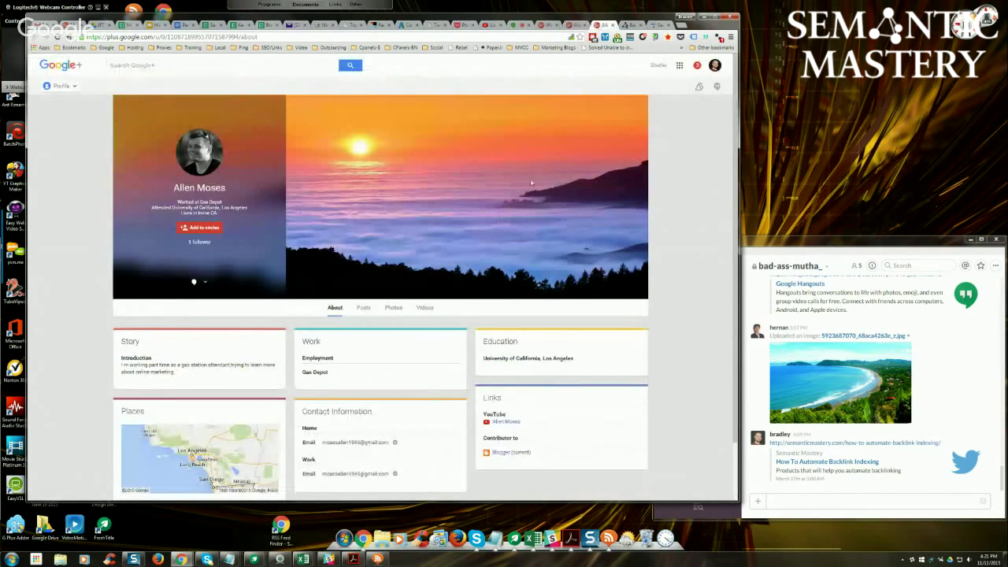
left_click(363, 308)
left_click(393, 308)
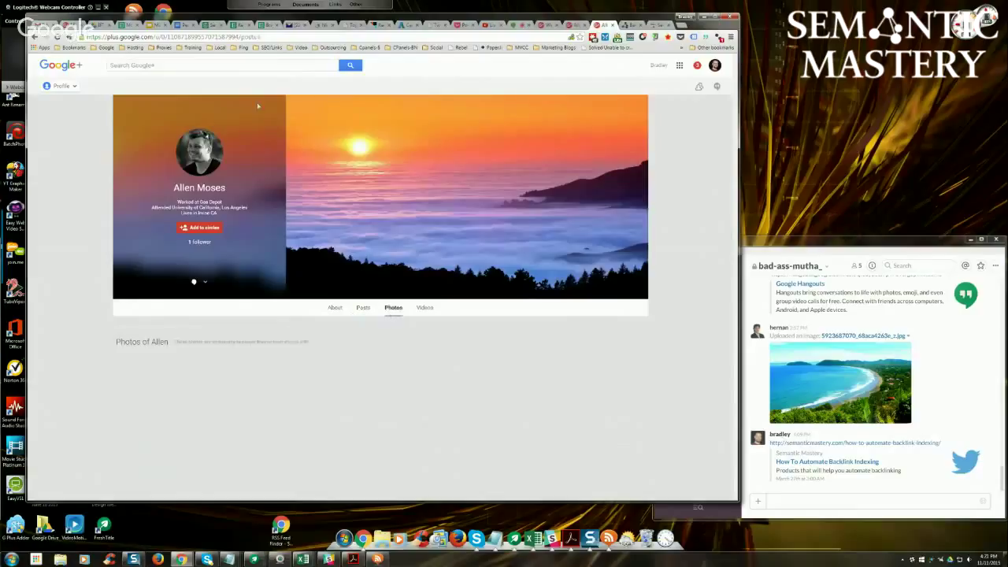
left_click_drag(239, 37, 267, 37)
left_click_drag(167, 36, 239, 36)
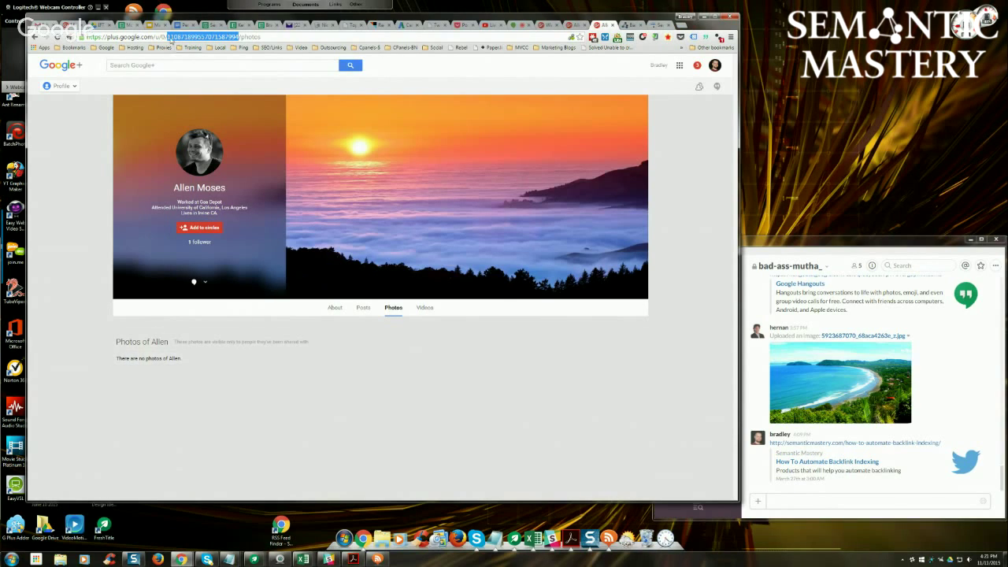
- Re-highlight the numeric profile ID in the address bar, then return to the event's comment thread
left_click(167, 37)
left_click_drag(167, 36, 239, 36)
left_click(167, 37)
left_click_drag(167, 37, 240, 37)
left_click(568, 26)
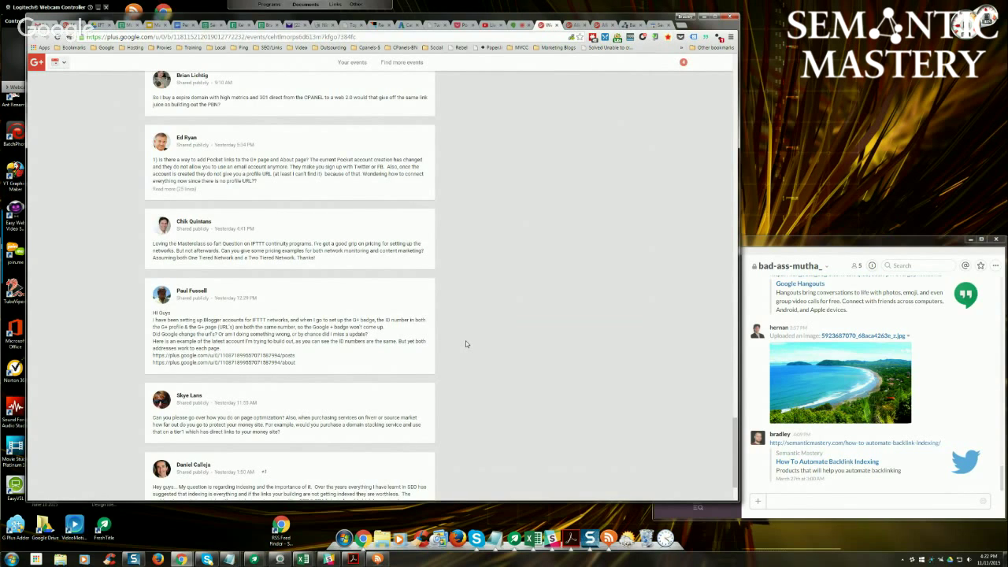
- Back on the profile, cycle through its Posts, Photos and Videos sections
key("ctrl+Tab")
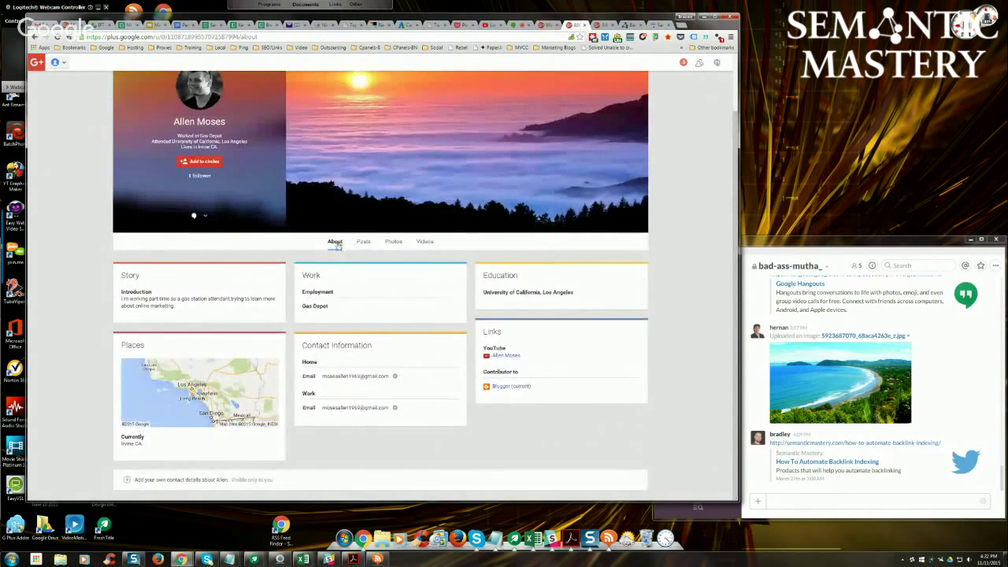
left_click(363, 241)
left_click(393, 307)
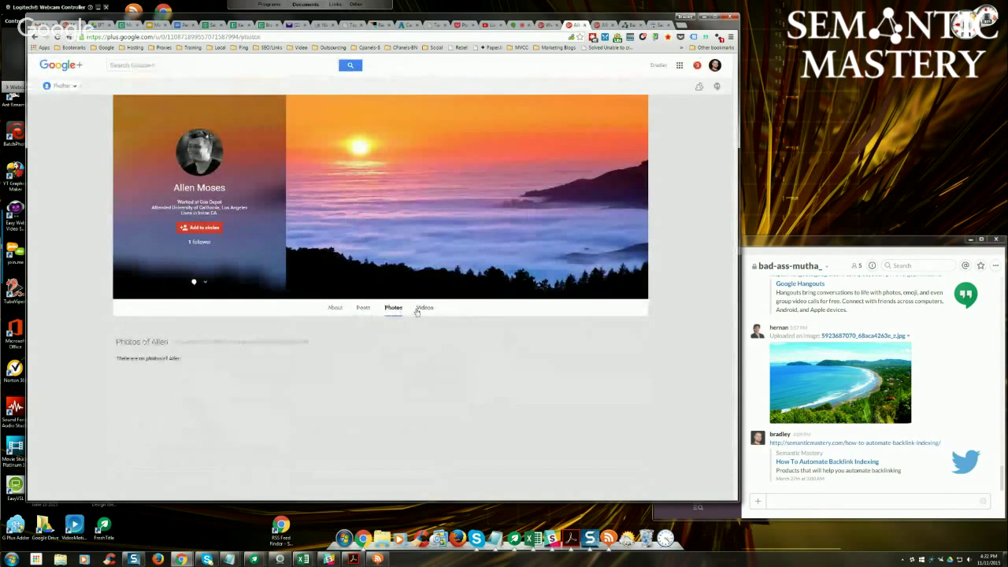
left_click(419, 311)
left_click(394, 311)
left_click(363, 310)
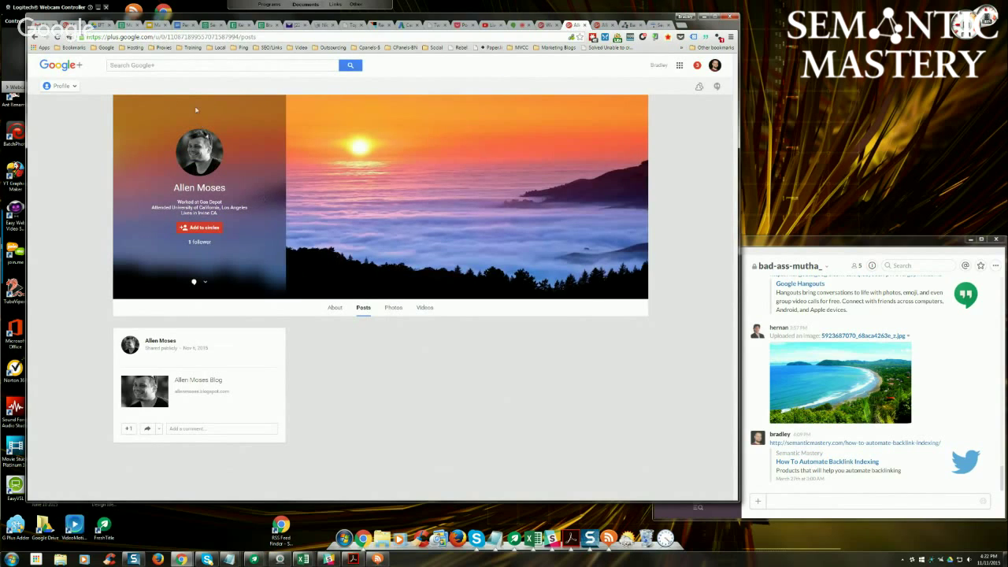
- Return to the profile's About section and highlight the Blogger 'Contributor to' entry under Links
left_click(335, 311)
scroll(355, 323, "down", 2)
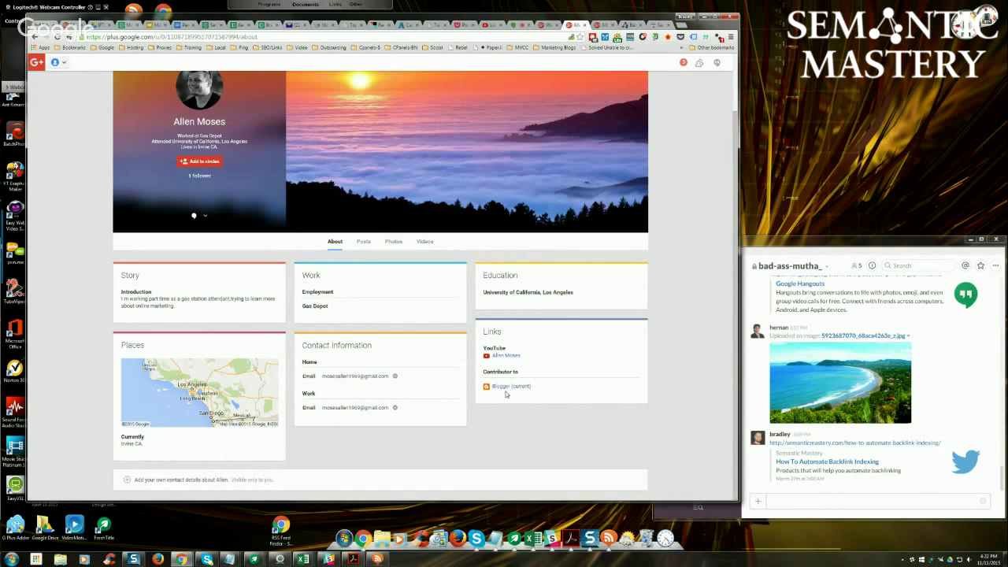
left_click_drag(483, 372, 519, 372)
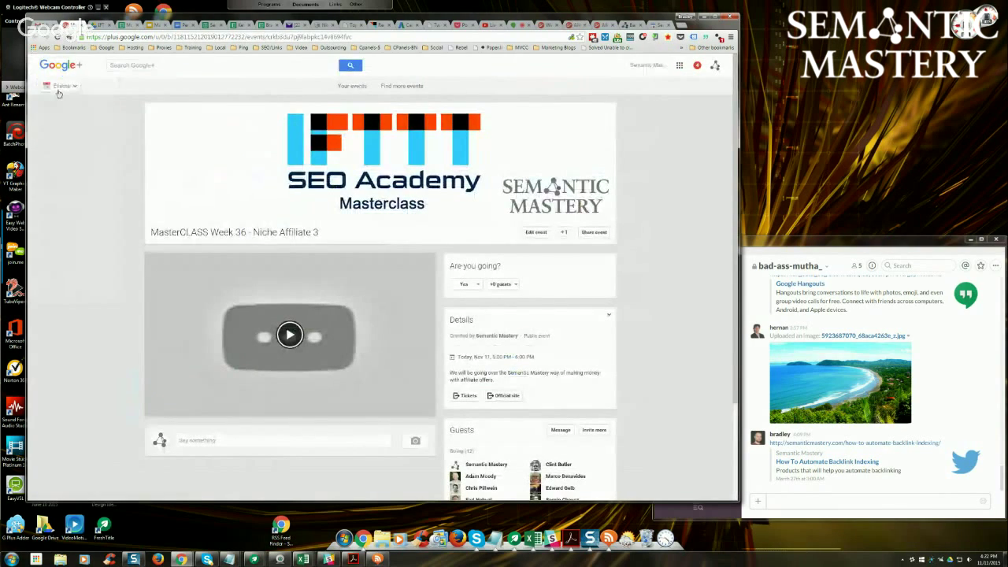
mouse_move(58, 93)
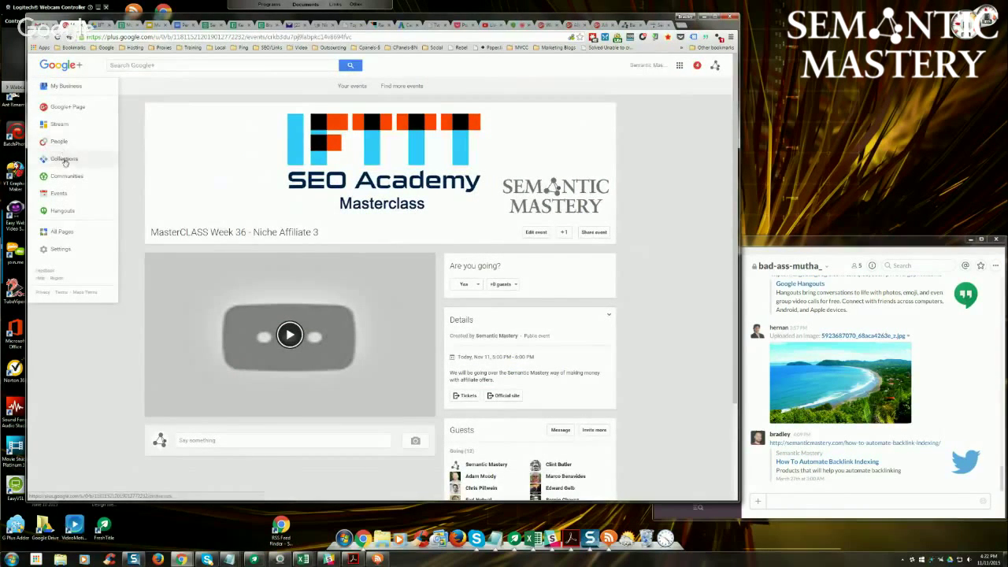
- From the managed pages list, open How To SEO and reach its Google+ page via the navigation drawer
left_click(62, 232)
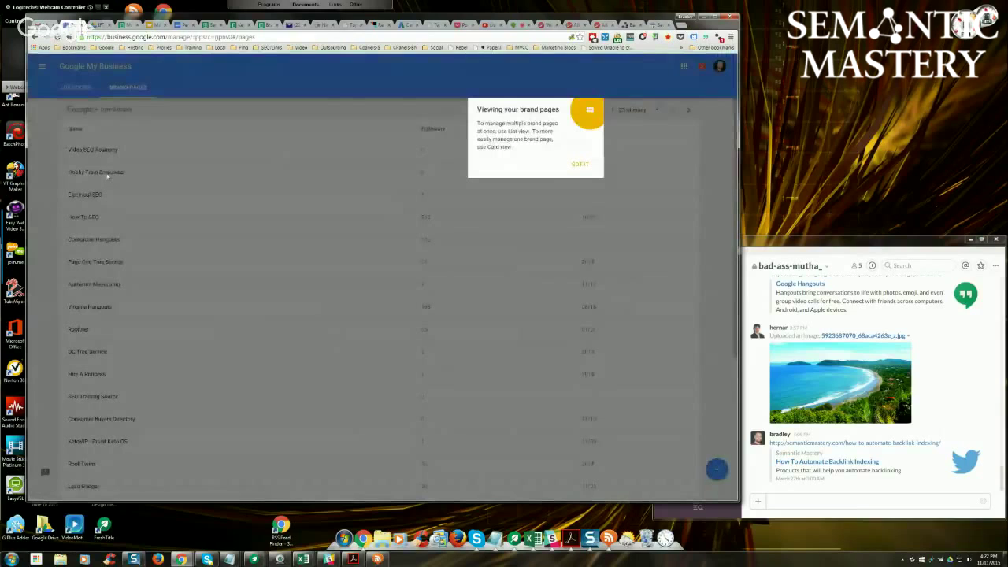
left_click(579, 164)
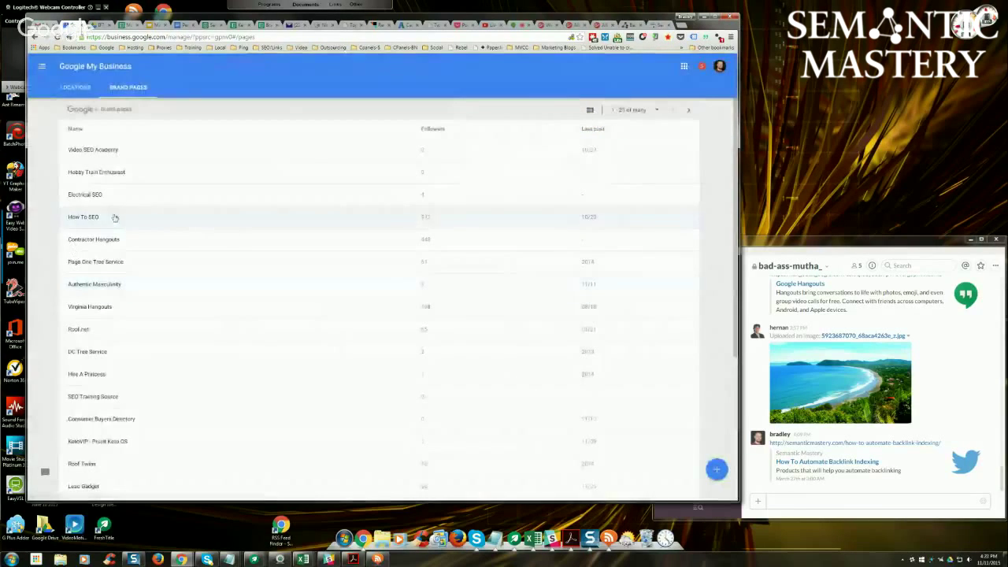
left_click(88, 218)
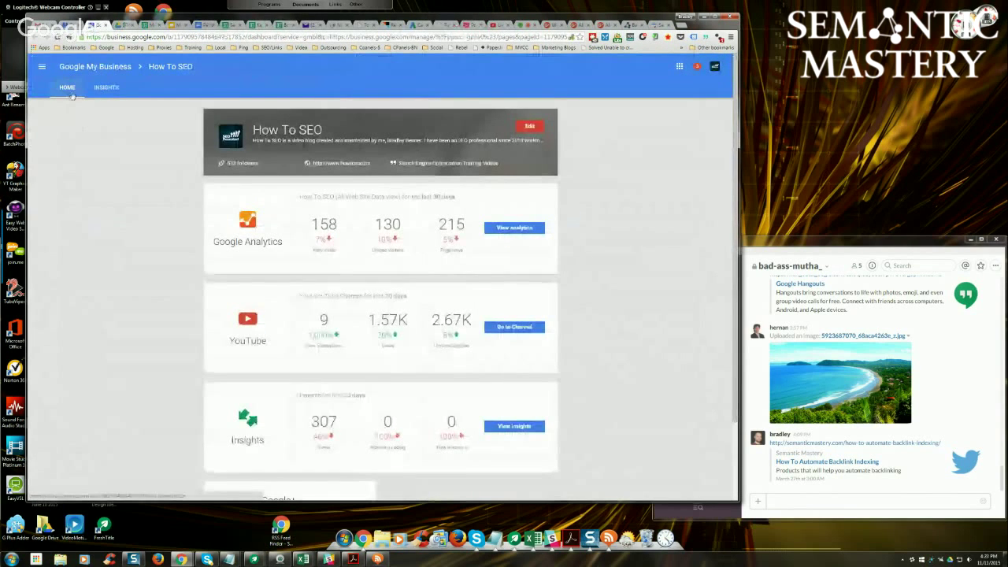
left_click(42, 67)
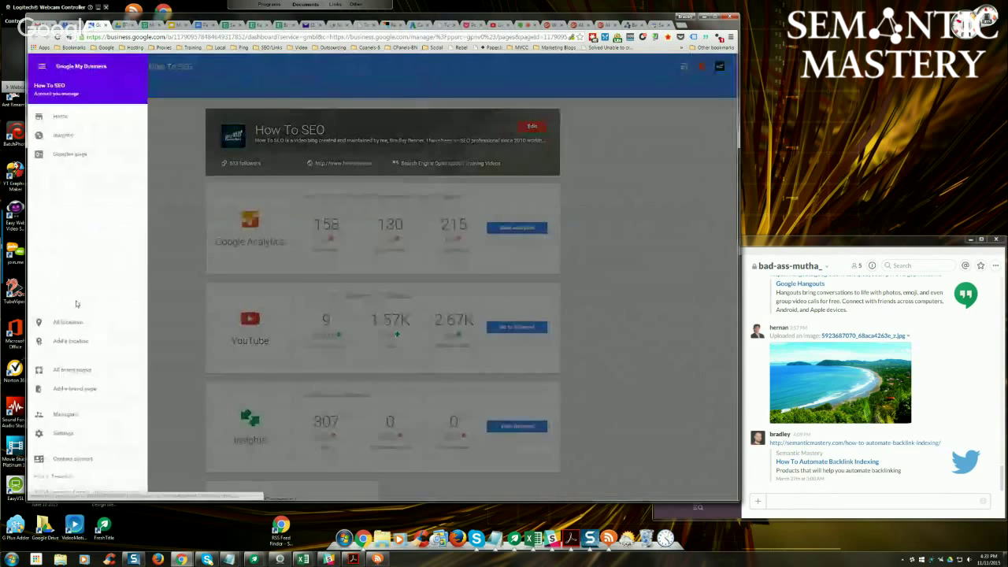
left_click(78, 155)
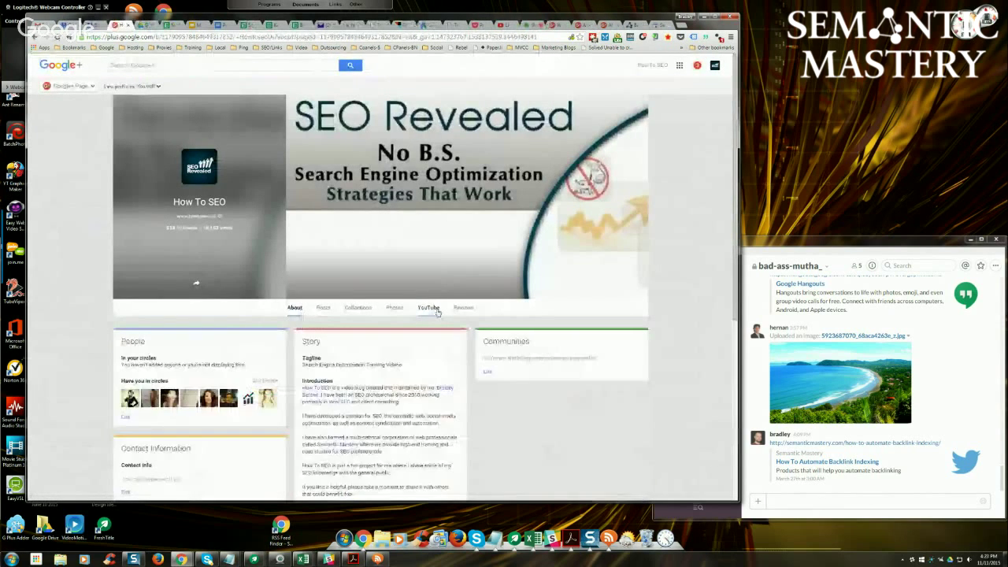
- Scroll through the How To SEO About cards and mark the page's numeric ID in the address bar
scroll(437, 312, "down", 3)
scroll(437, 313, "up", 1)
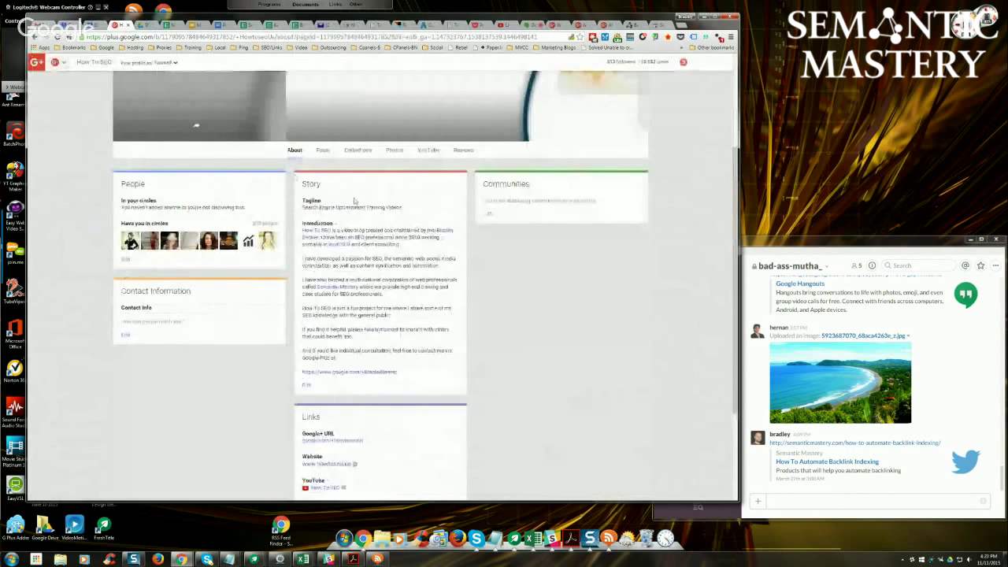
left_click_drag(160, 37, 233, 37)
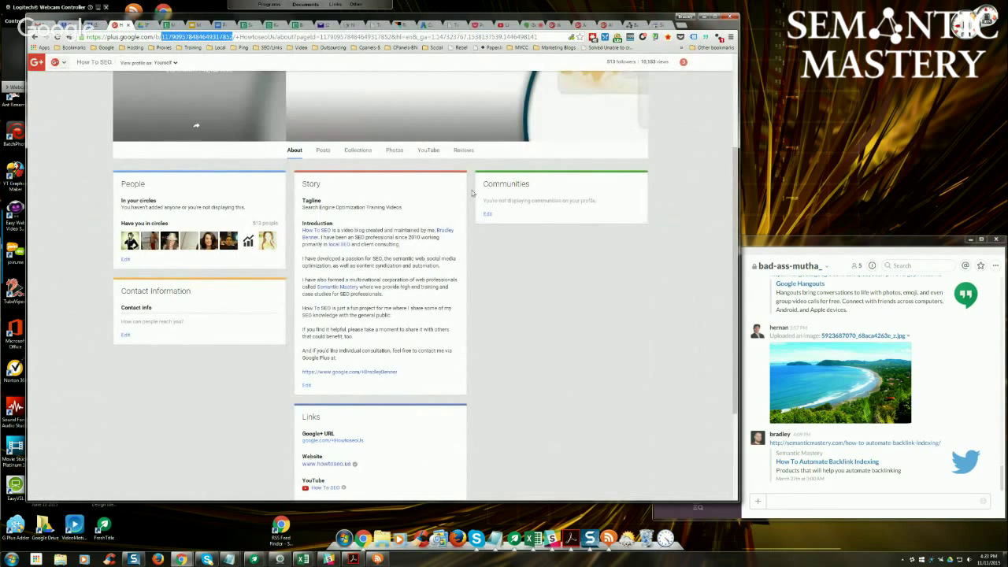
scroll(394, 276, "down", 3)
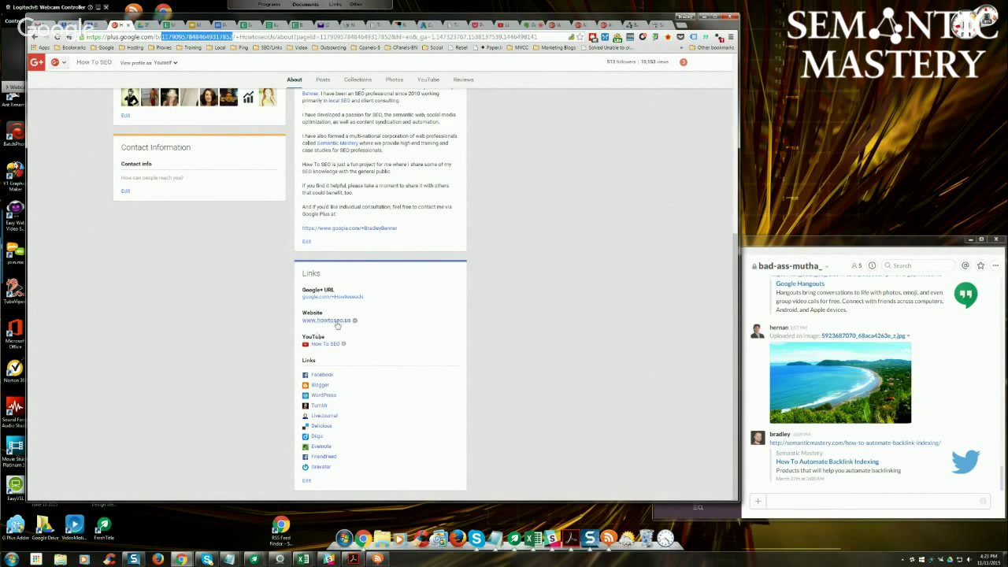
- On the personal profile, view its About section and mark the 'Contributor to' heading under Links
key("ctrl+w")
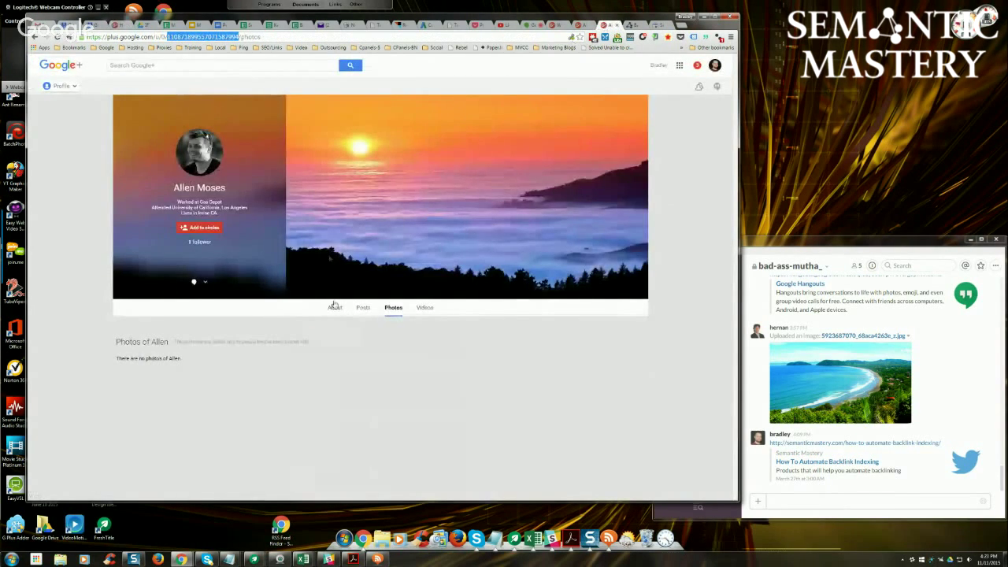
left_click(334, 304)
scroll(500, 414, "down", 1)
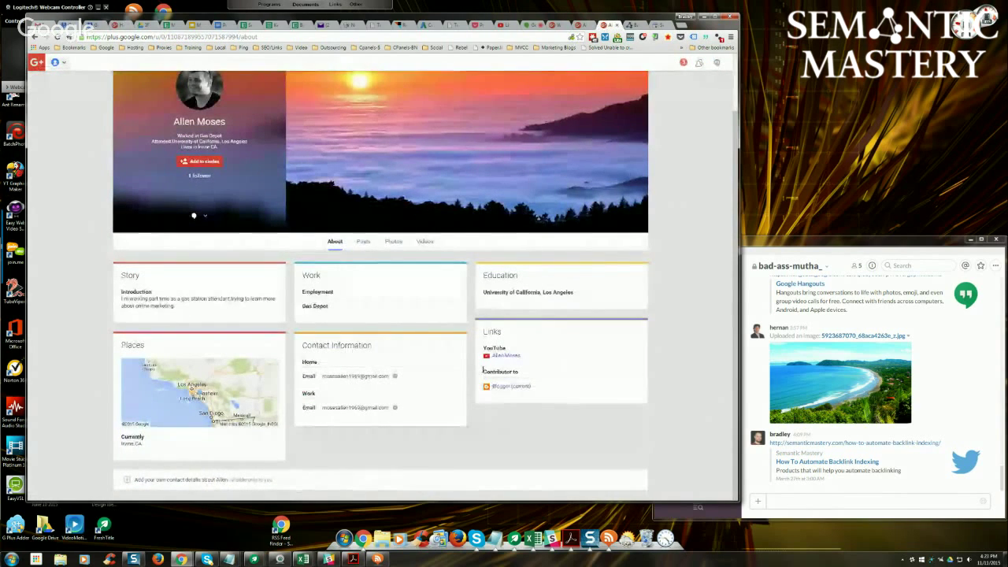
left_click_drag(483, 369, 535, 367)
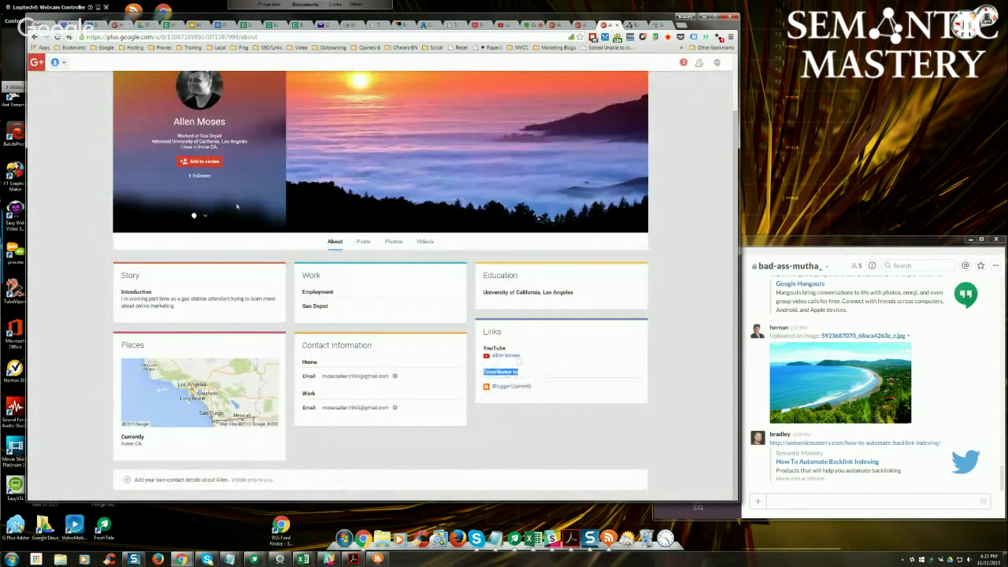
- Compare with the How To SEO About page, glance at the community and Hangout tabs, then return to the profile
left_click(118, 25)
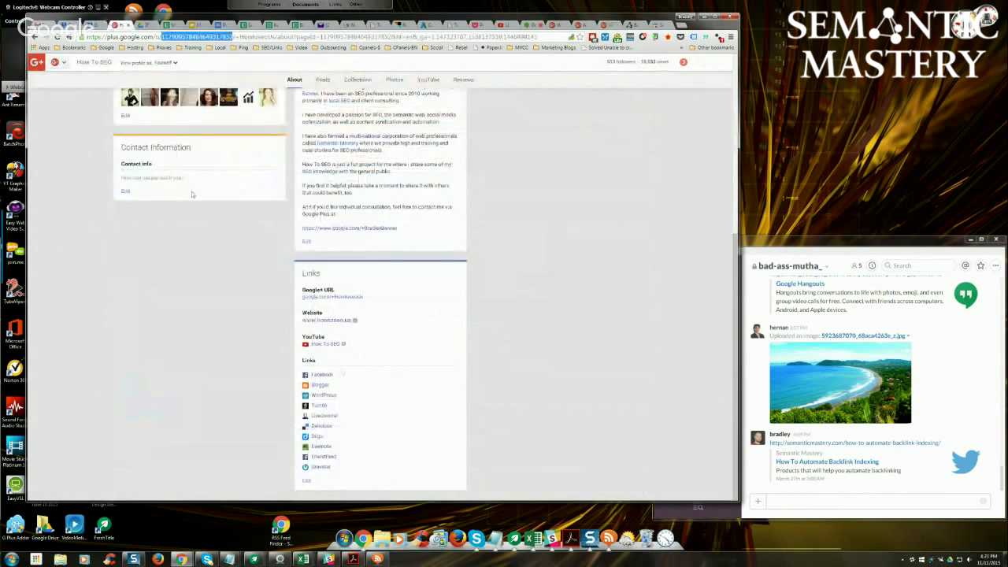
scroll(513, 318, "up", 2)
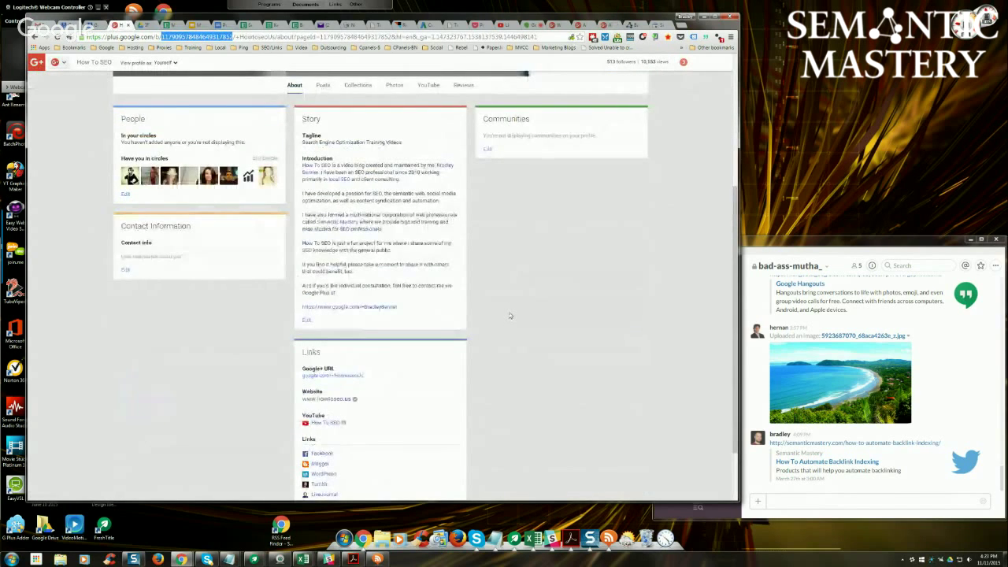
scroll(509, 311, "up", 3)
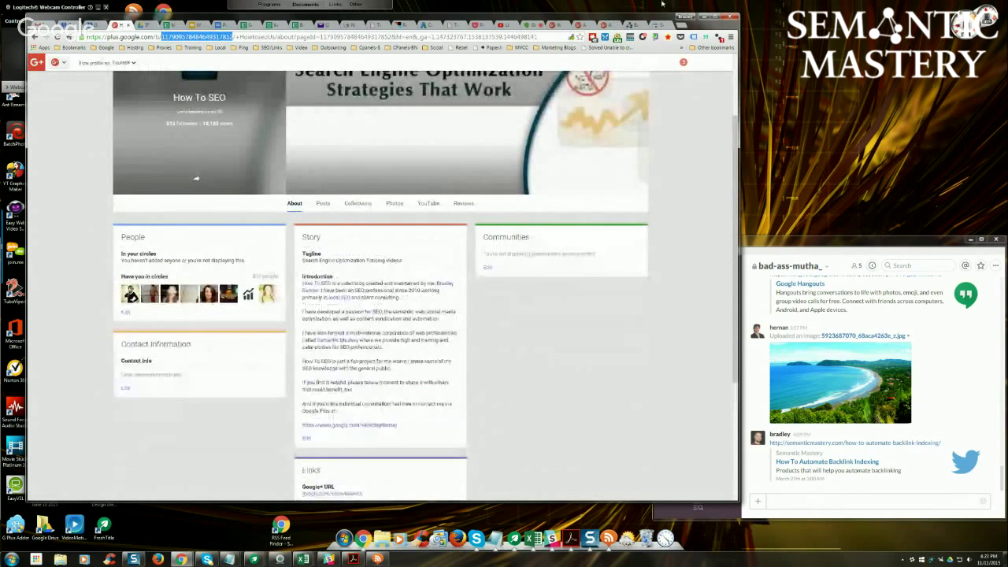
left_click(559, 25)
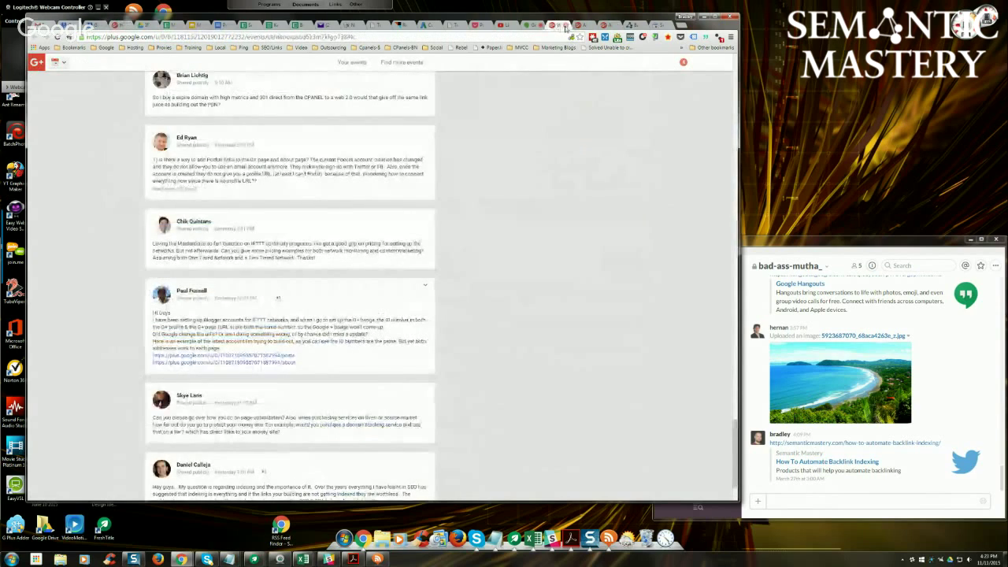
left_click(566, 26)
left_click(566, 26)
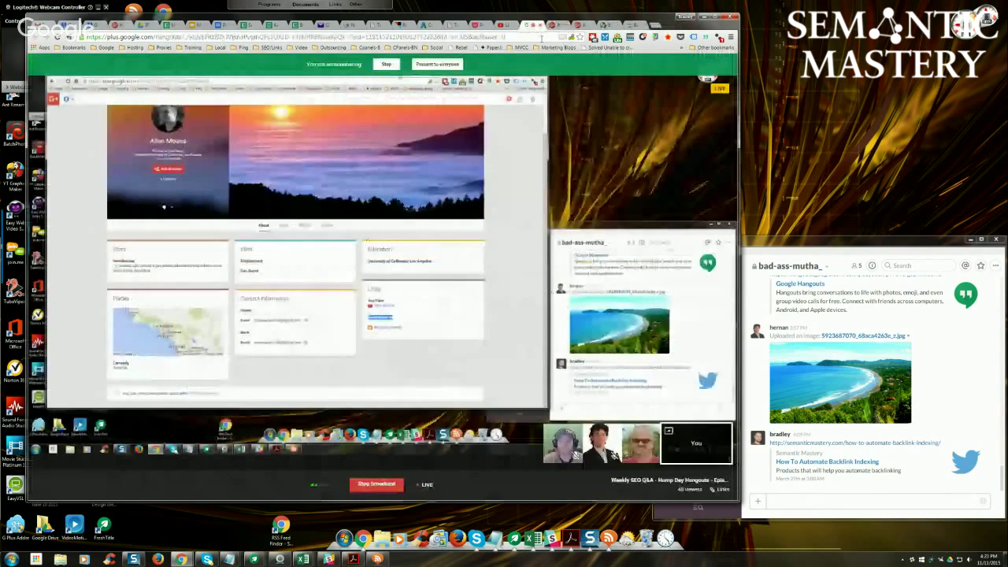
left_click(579, 26)
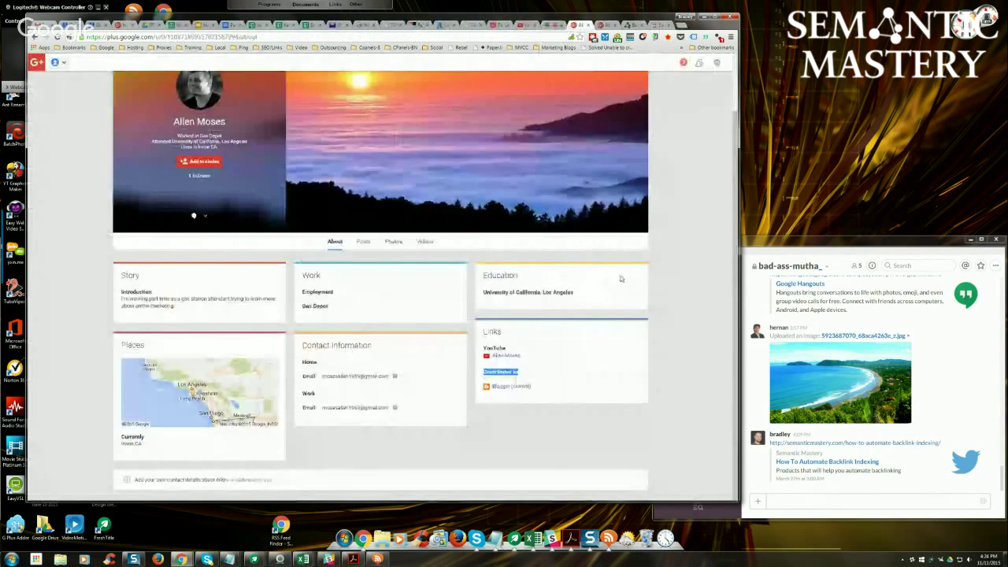
- In a new tab, open the IFTTT Account Workbook Template from Semantic Mastery bookmarks and select cells B8 and B9
left_click(682, 28)
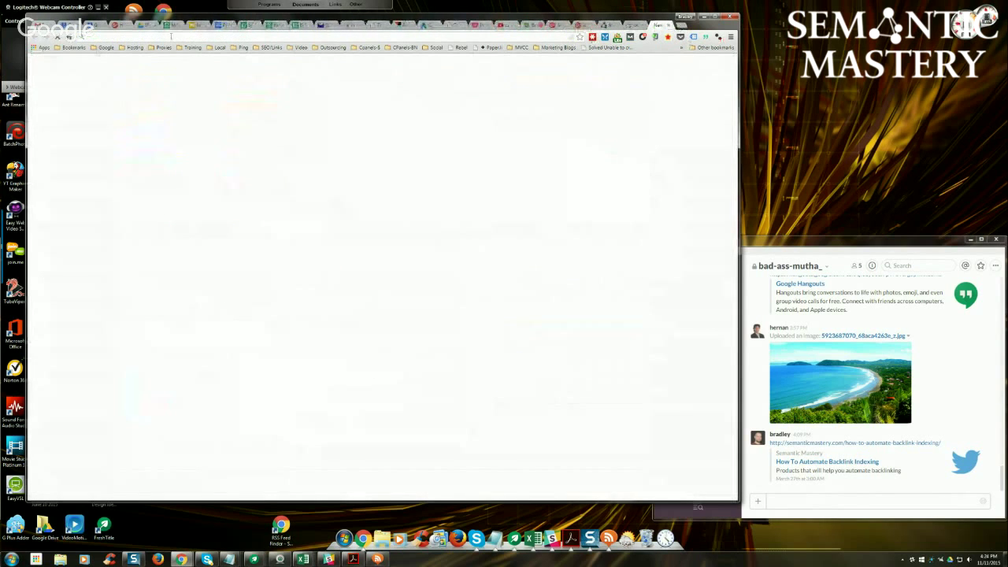
left_click(74, 48)
mouse_move(118, 54)
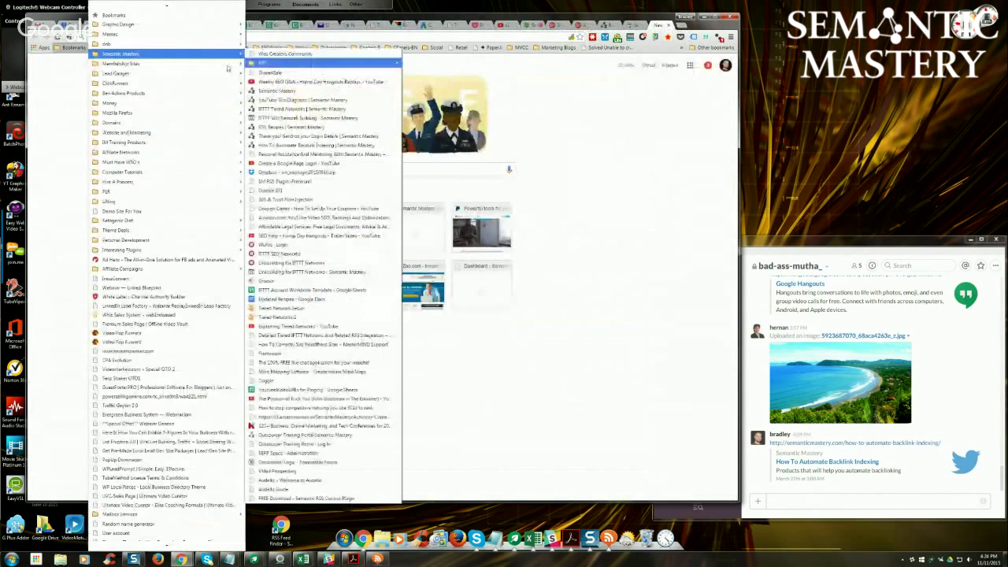
left_click(286, 291)
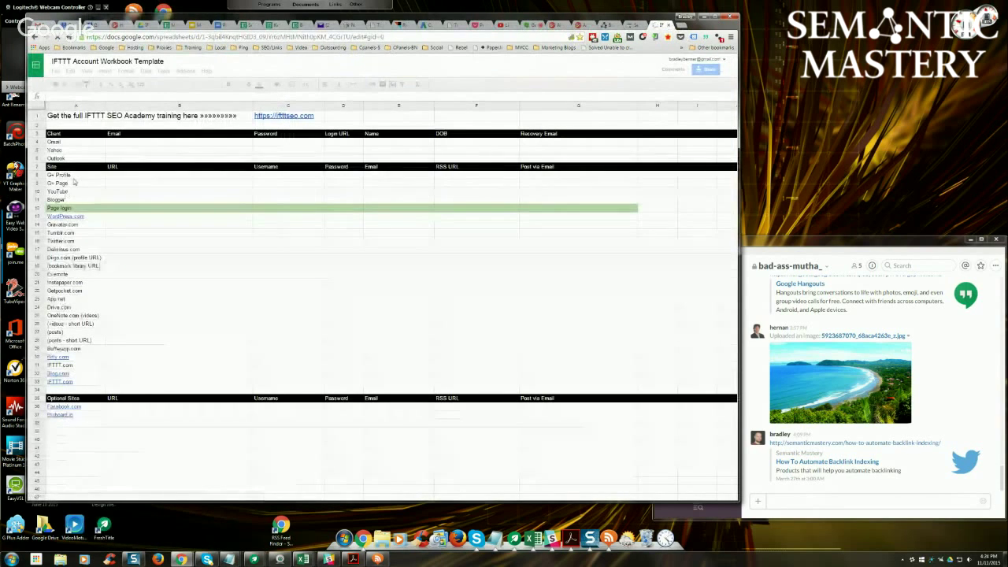
left_click(138, 177)
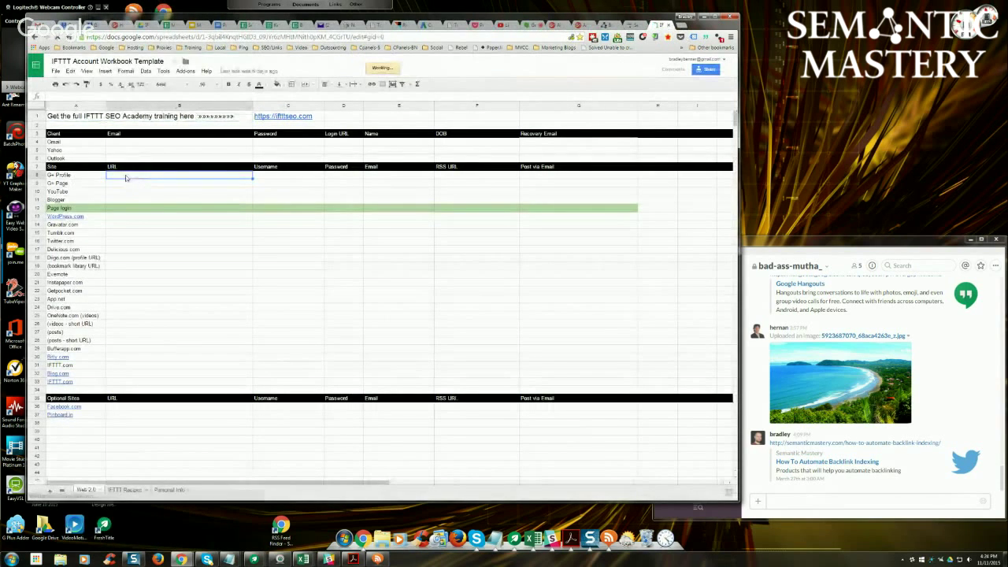
left_click(133, 187)
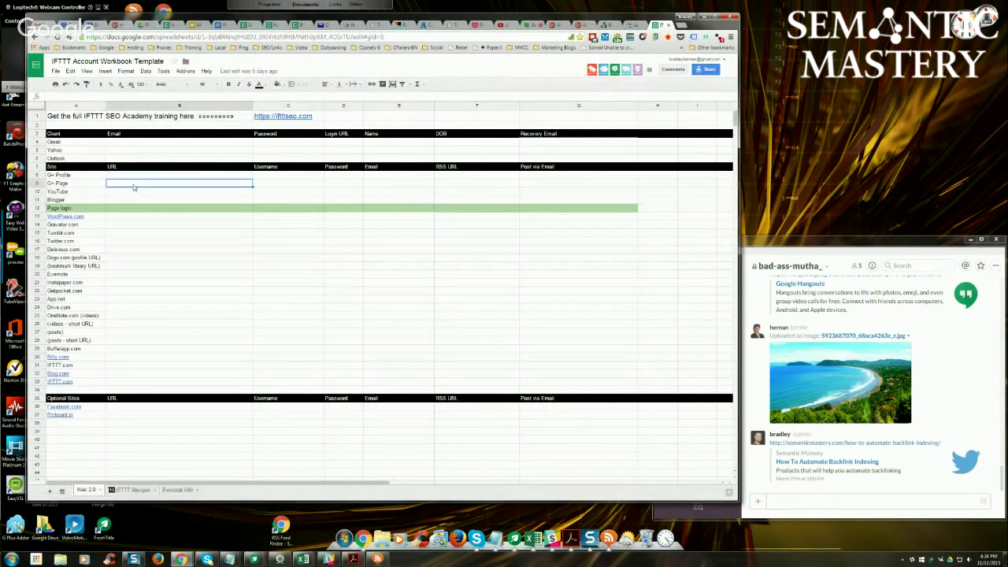